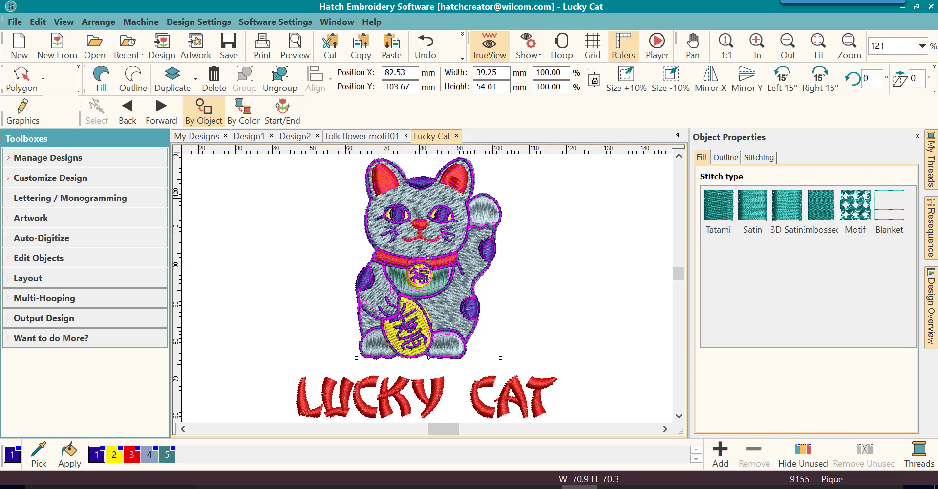
Skew the cat by 20° using the numeric Skew field, then undo it
key(Escape)
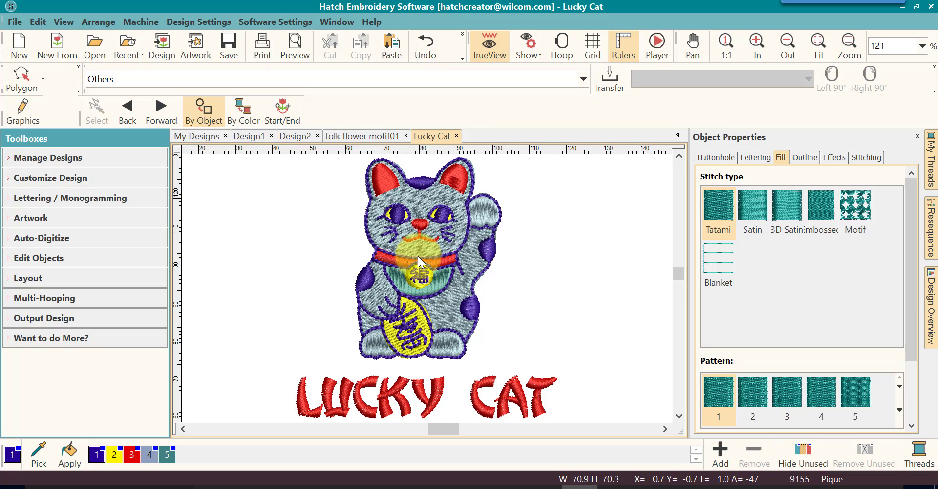
click(440, 252)
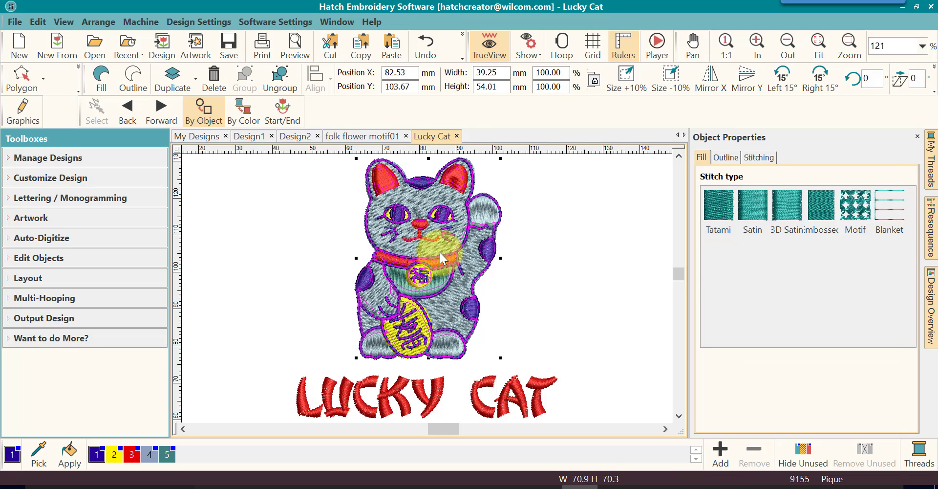
click(914, 77)
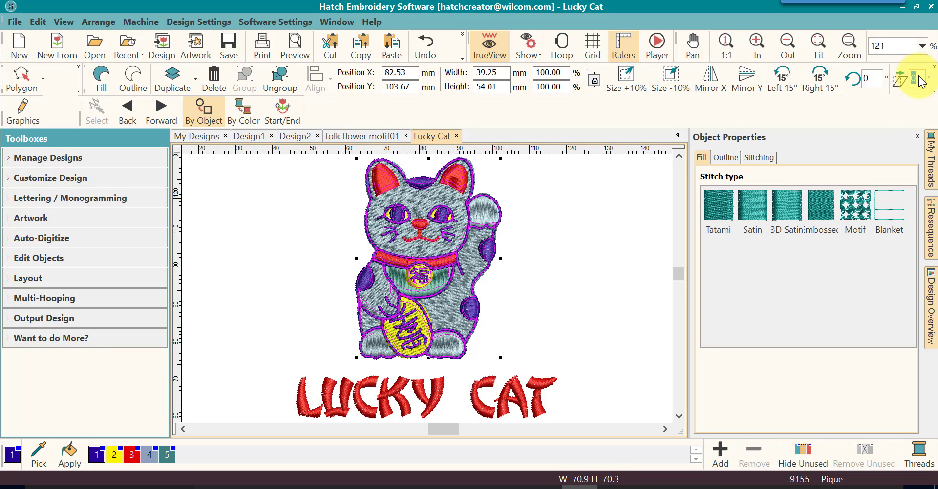
text(20)
key(Return)
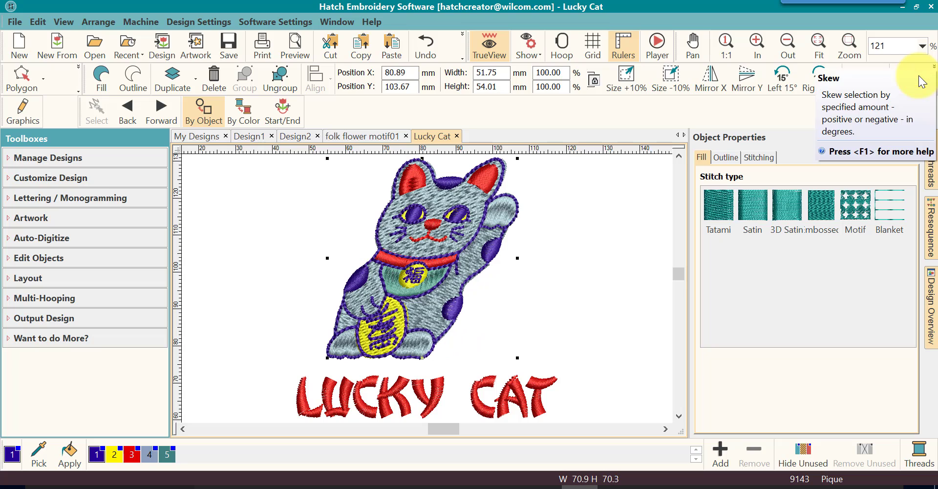
click(425, 45)
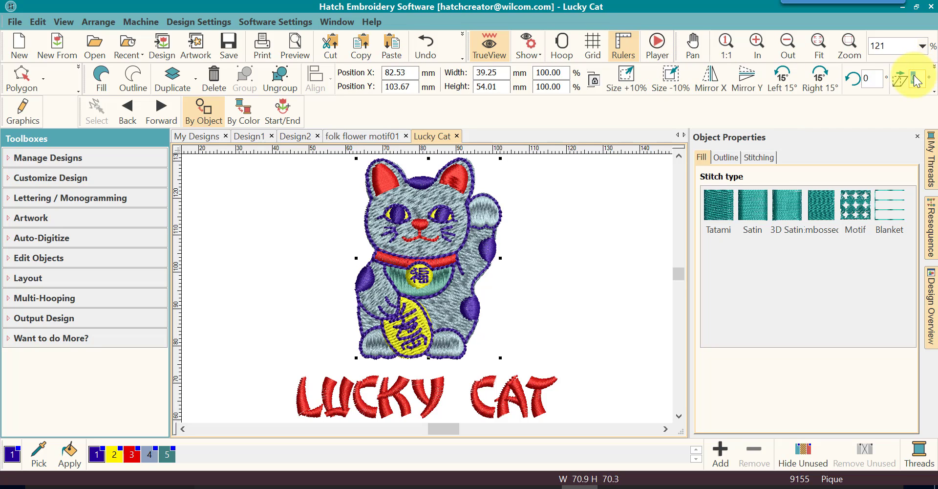
Skew the cat by -20°, then select the LUCKY CAT lettering
text(-20)
key(Return)
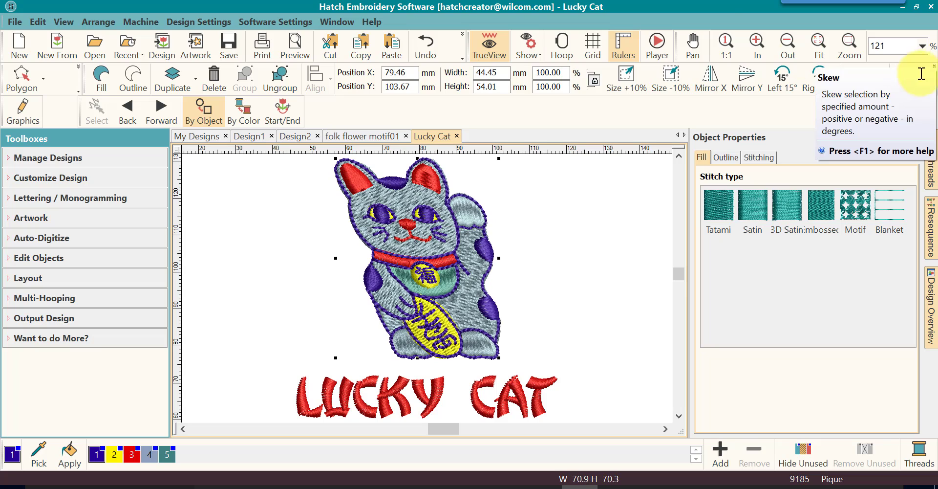
click(426, 51)
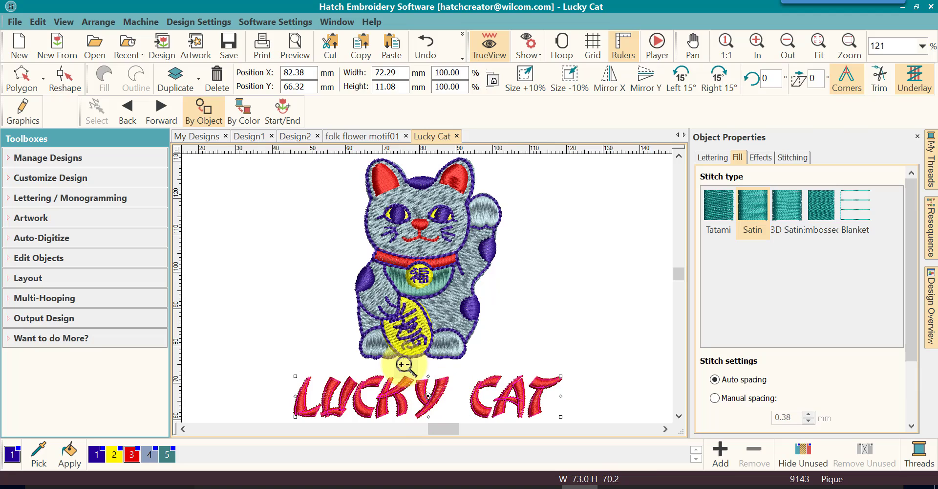
Zoom in on the Y, slant the lettering from its top handle, then undo
key(b)
scroll(449, 367, down, 2)
drag(388, 309, 450, 373)
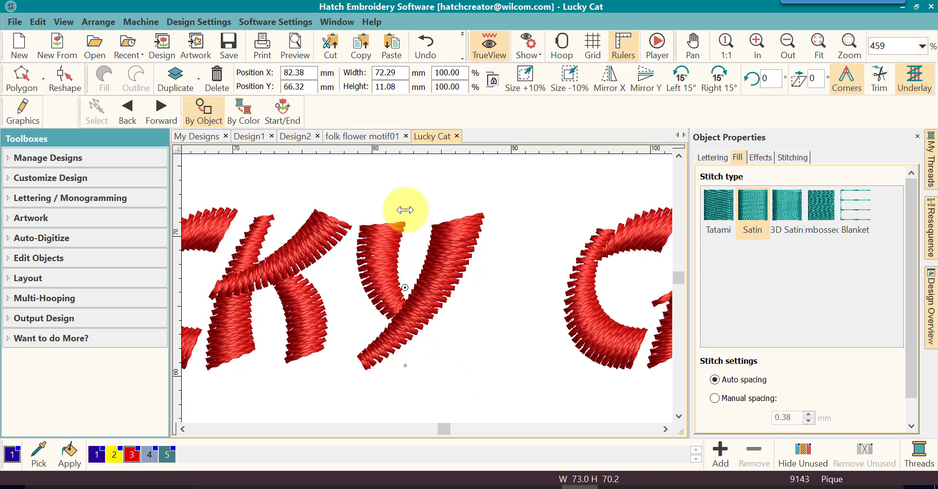
drag(406, 210, 467, 212)
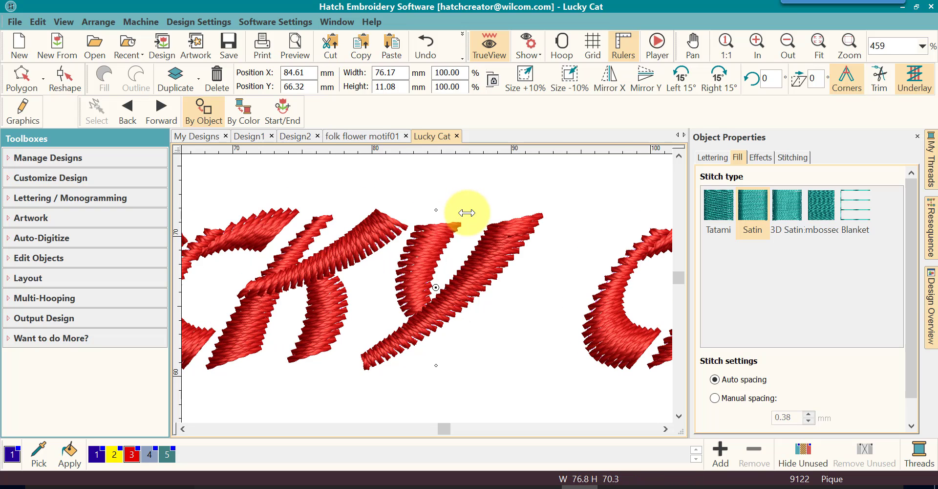
key(shift+z)
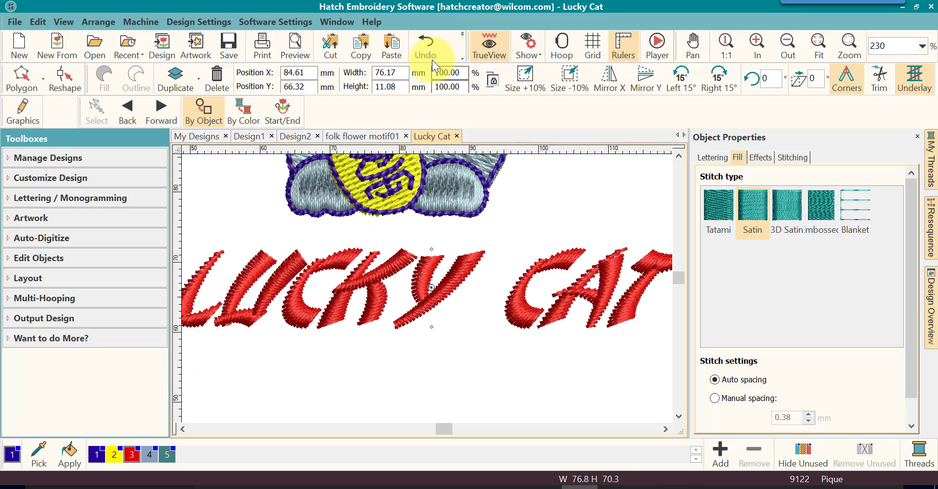
click(429, 41)
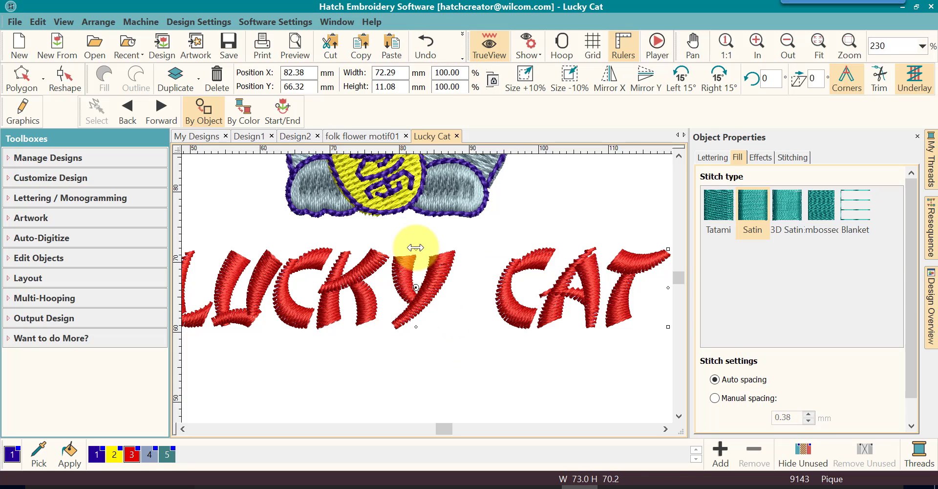
Slant the lettering sideways from its top and bottom edges, reverting each trial
drag(416, 249, 341, 244)
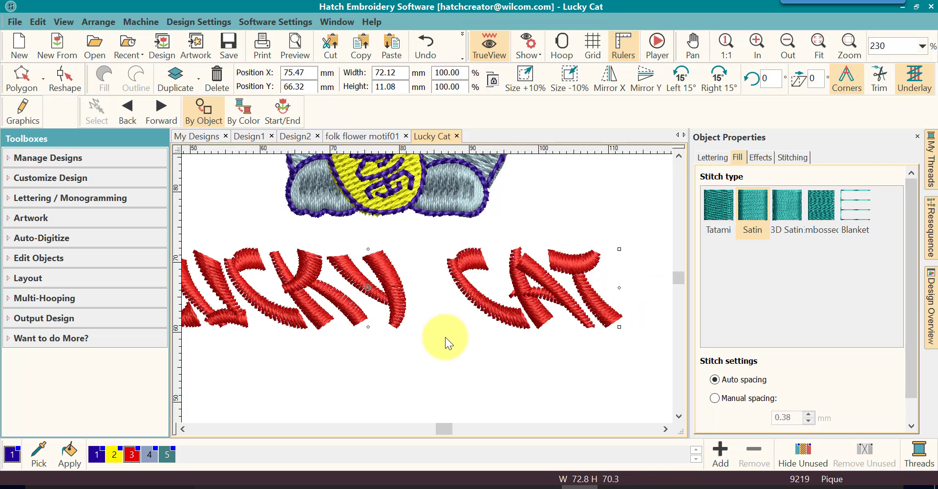
key(ctrl+z)
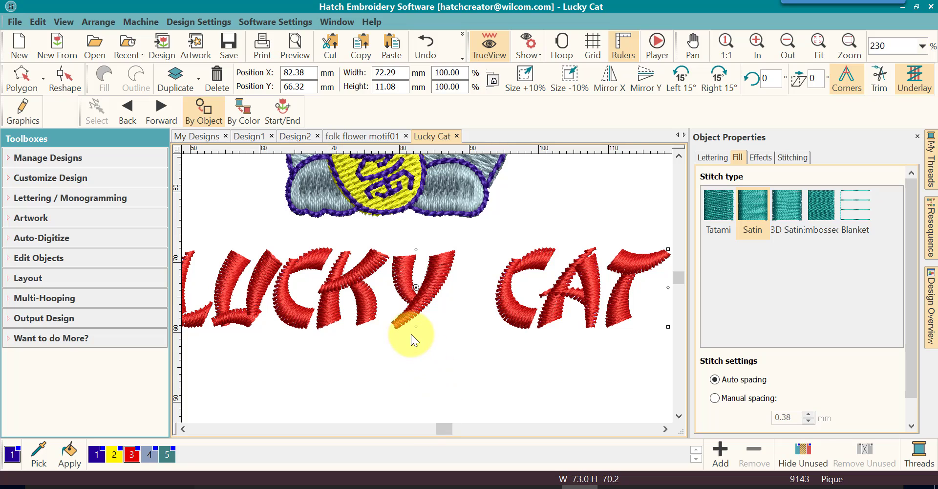
drag(415, 328, 436, 345)
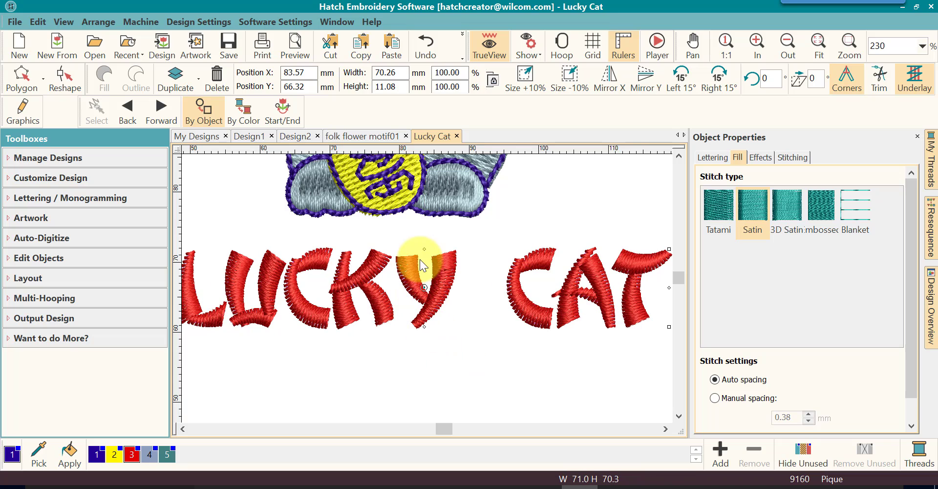
mouse_move(424, 250)
mouse_down()
mouse_move(462, 253)
mouse_move(409, 247)
mouse_move(433, 252)
mouse_move(423, 251)
mouse_up()
Zoom out and tilt the lettering vertically from its right end, leaving it untilted
key(shift+z)
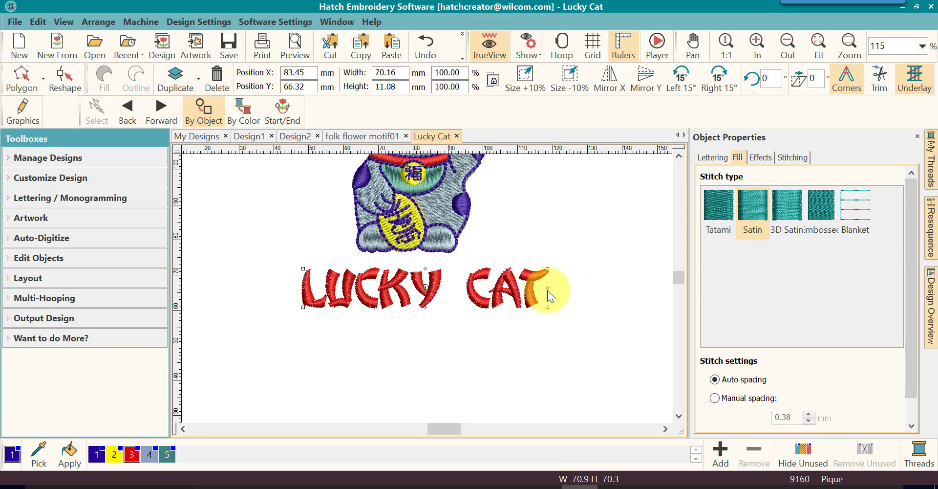
drag(549, 288, 549, 289)
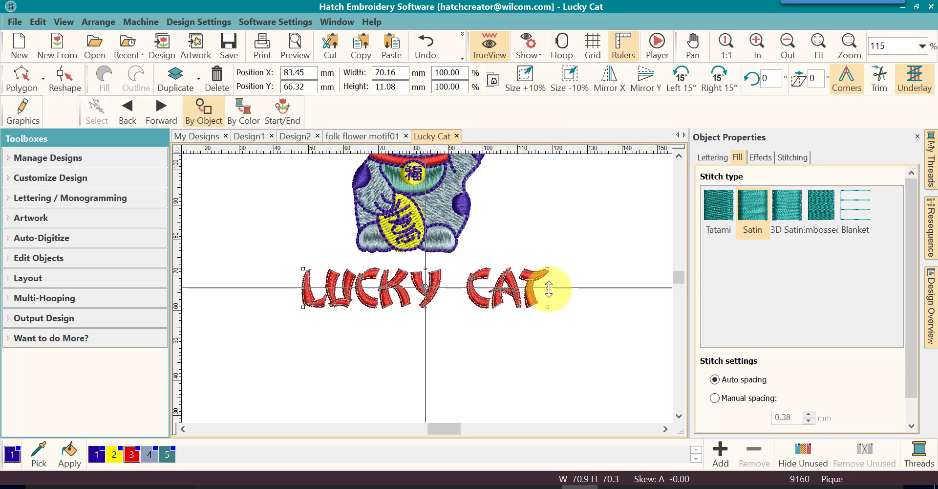
mouse_move(549, 289)
mouse_down()
mouse_move(541, 283)
mouse_move(549, 226)
mouse_move(538, 210)
mouse_move(549, 336)
mouse_move(549, 284)
mouse_up()
click(304, 291)
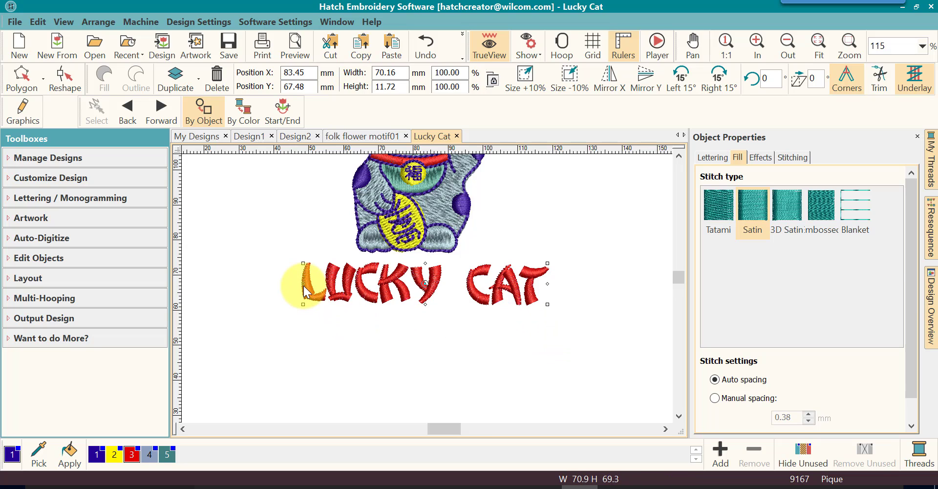
Tilt the lettering slightly from its left L end, then bring the cat into view
drag(304, 291, 303, 285)
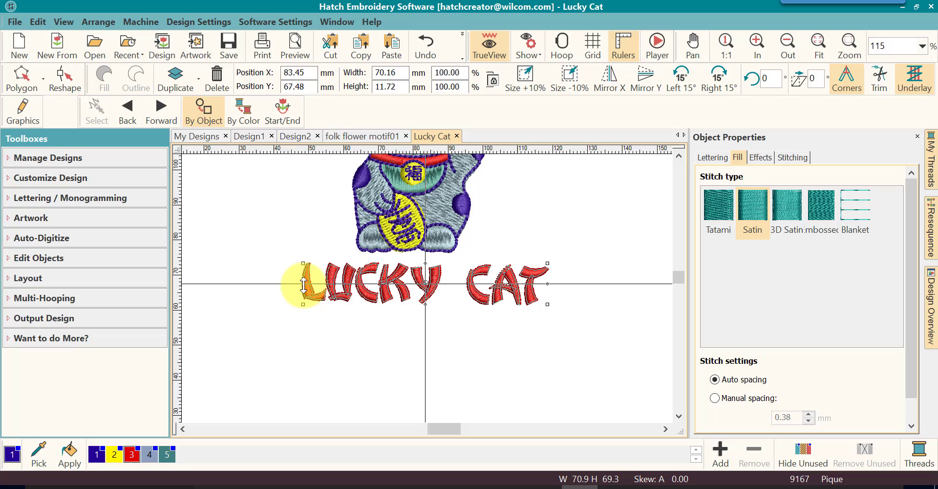
mouse_move(304, 285)
mouse_down()
mouse_move(304, 228)
mouse_move(304, 321)
mouse_move(302, 277)
mouse_up()
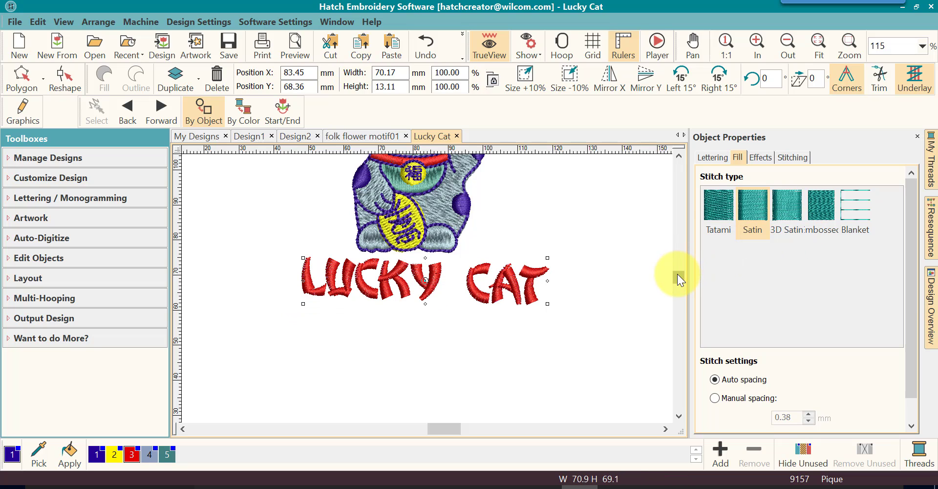
click(678, 156)
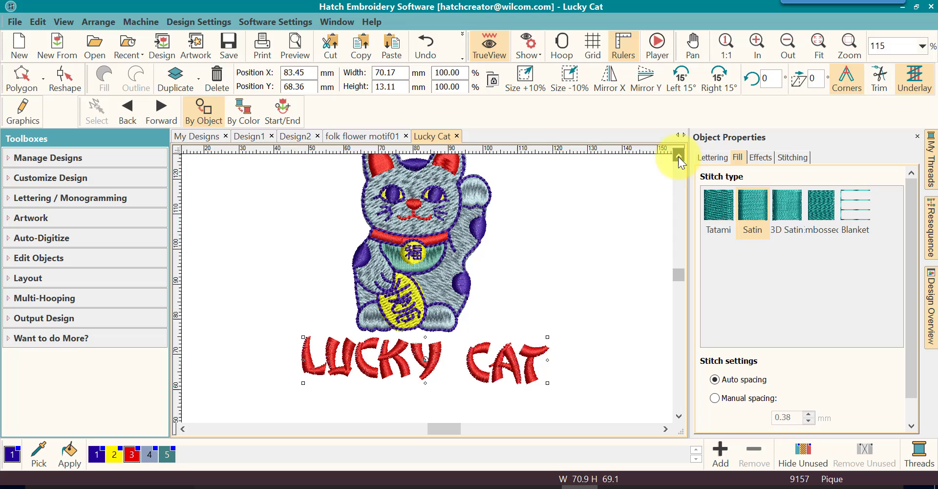
Select the cat and slant it vertically from its right side handle
click(417, 260)
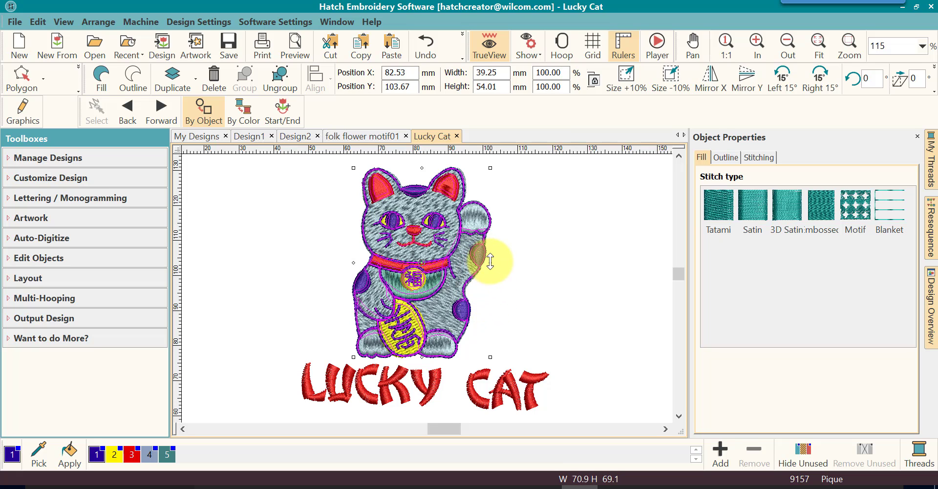
drag(492, 263, 487, 198)
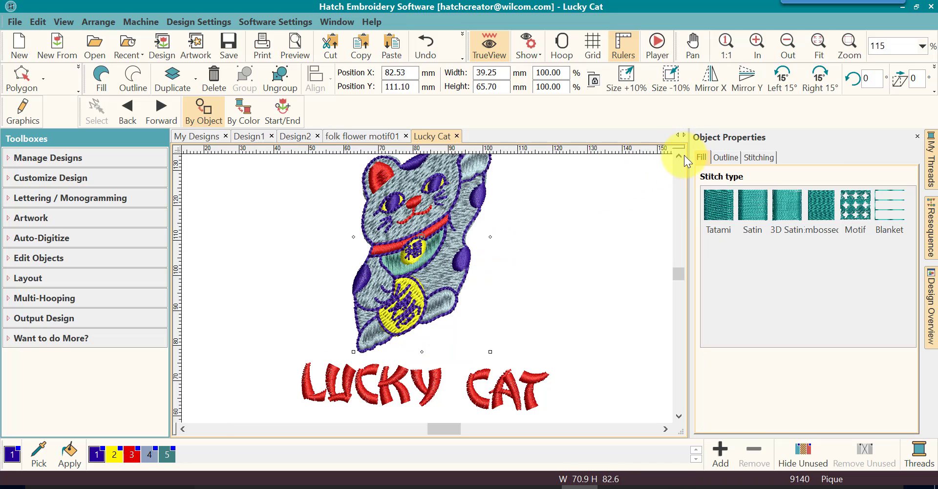
click(679, 155)
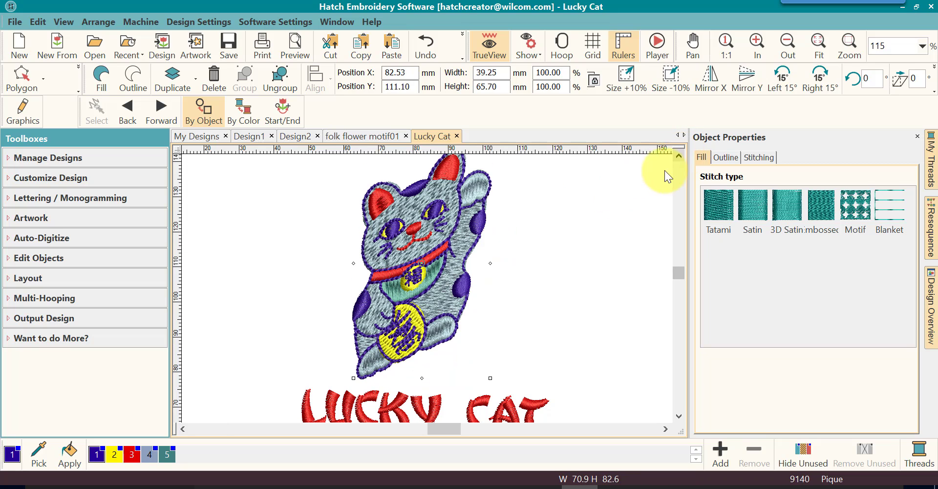
drag(489, 263, 493, 353)
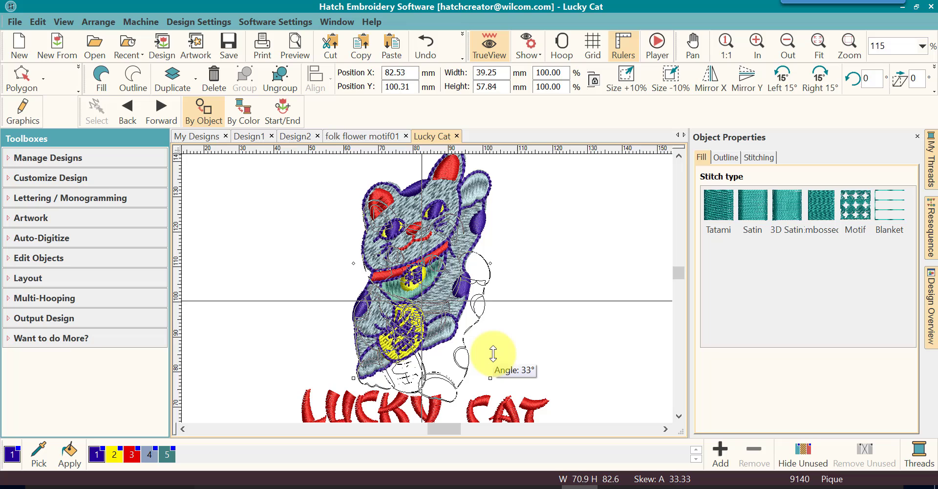
drag(494, 353, 493, 353)
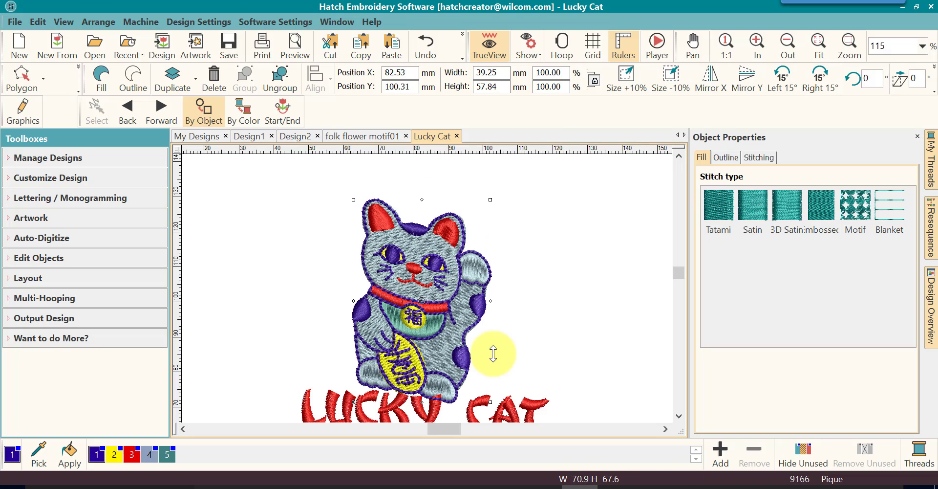
Redo and undo the cat's slant, then slant it from its left side
click(430, 40)
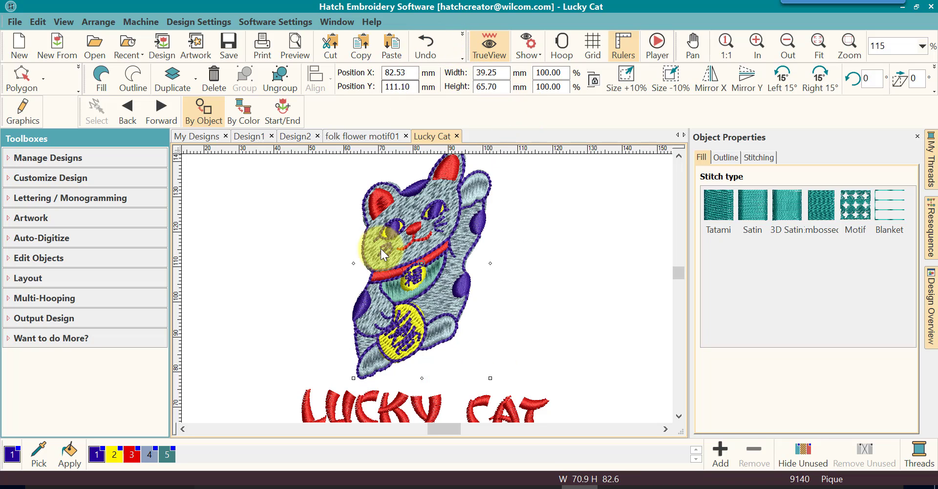
click(435, 33)
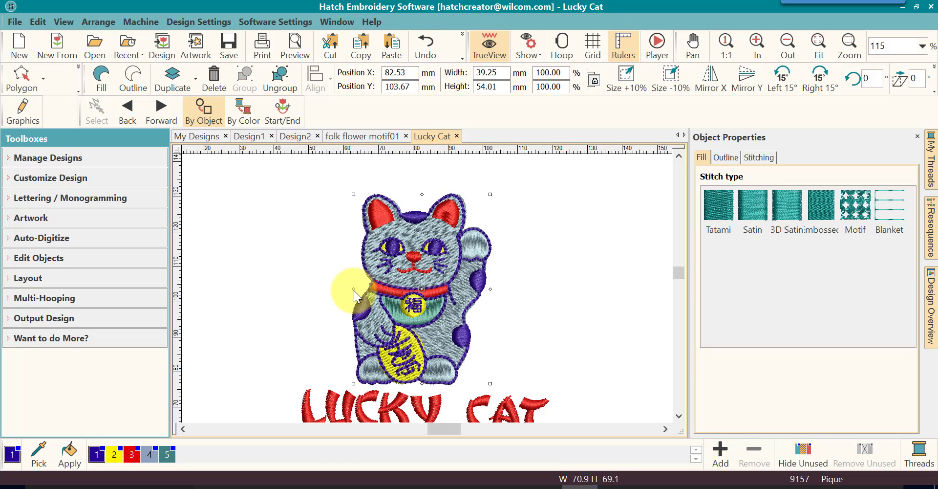
mouse_move(354, 290)
mouse_down()
mouse_move(373, 195)
mouse_move(373, 388)
mouse_up()
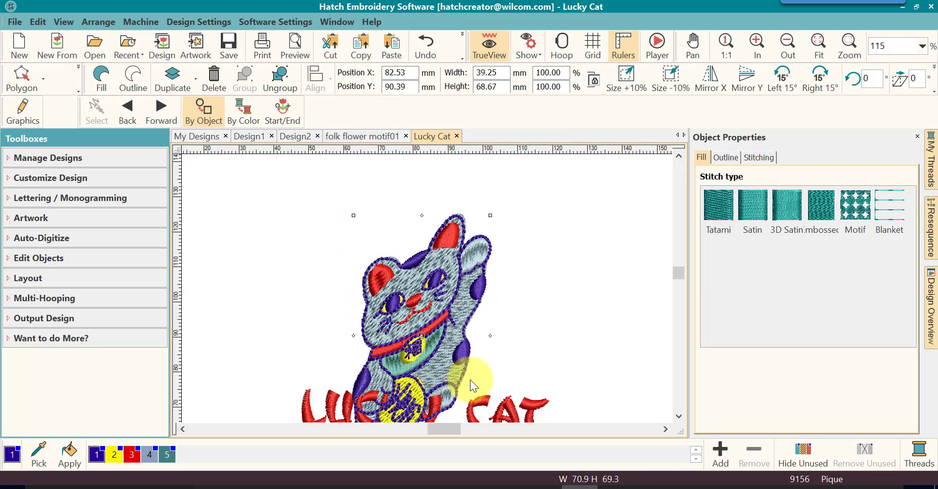
scroll(529, 375, down, 1)
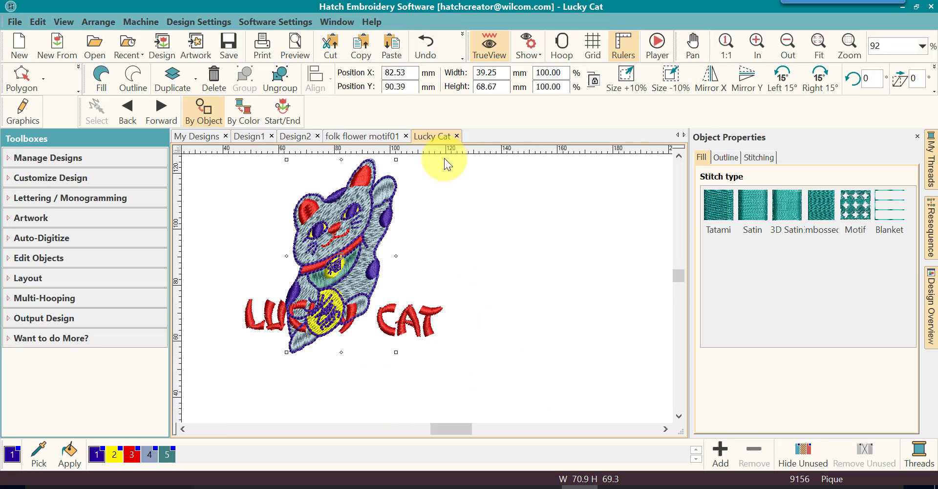
Undo the cat's vertical skew and deselect it, leaving it upright above the lettering
click(430, 36)
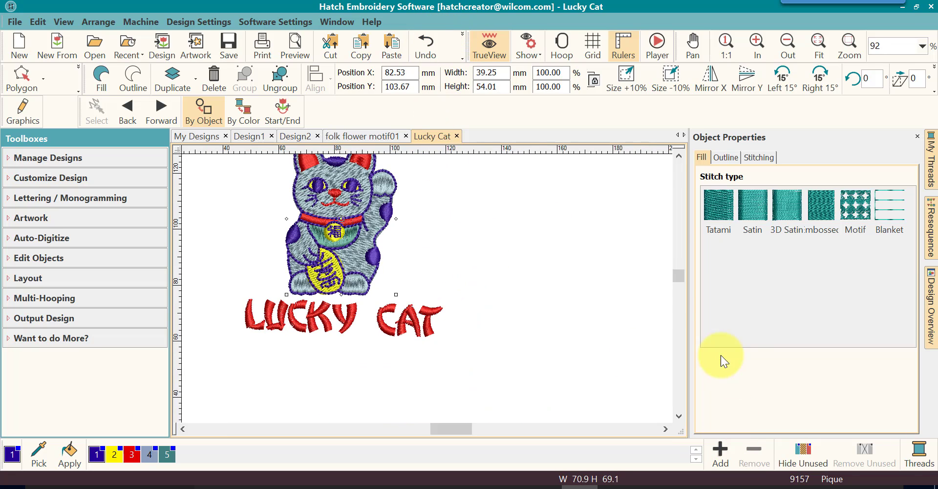
click(679, 157)
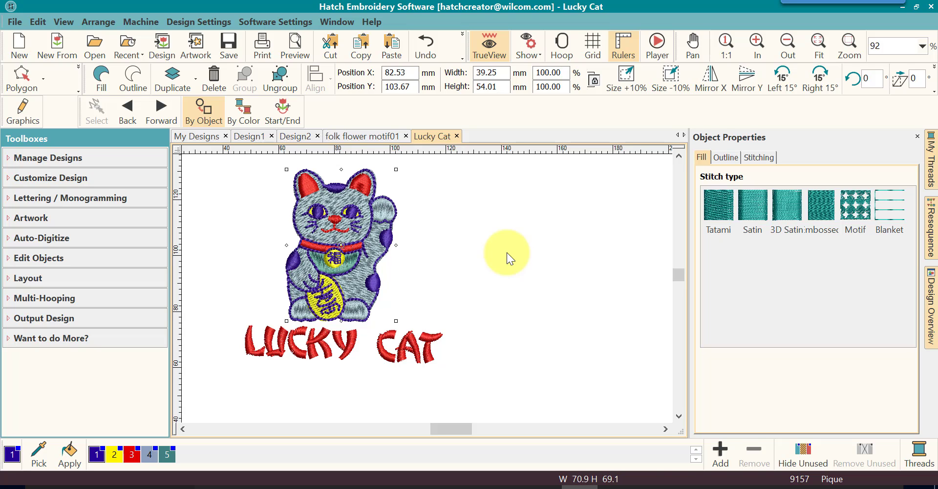
click(506, 252)
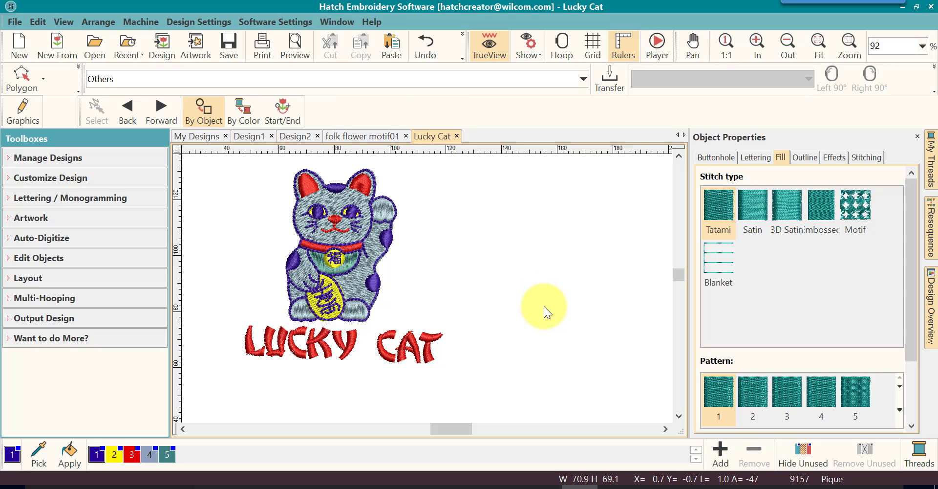